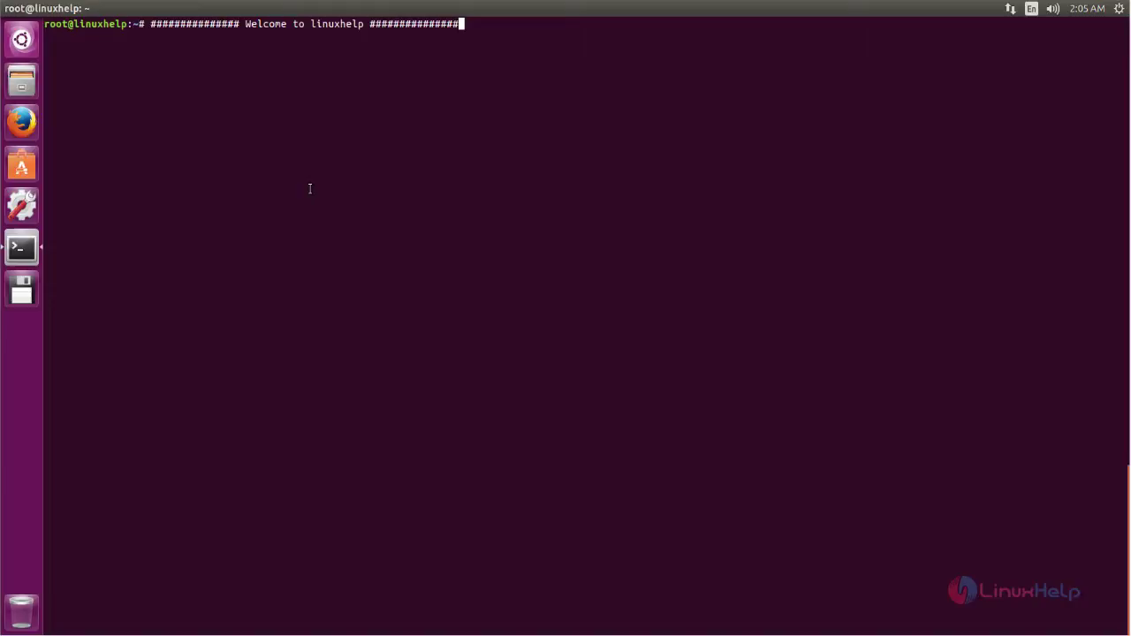
key("Return")
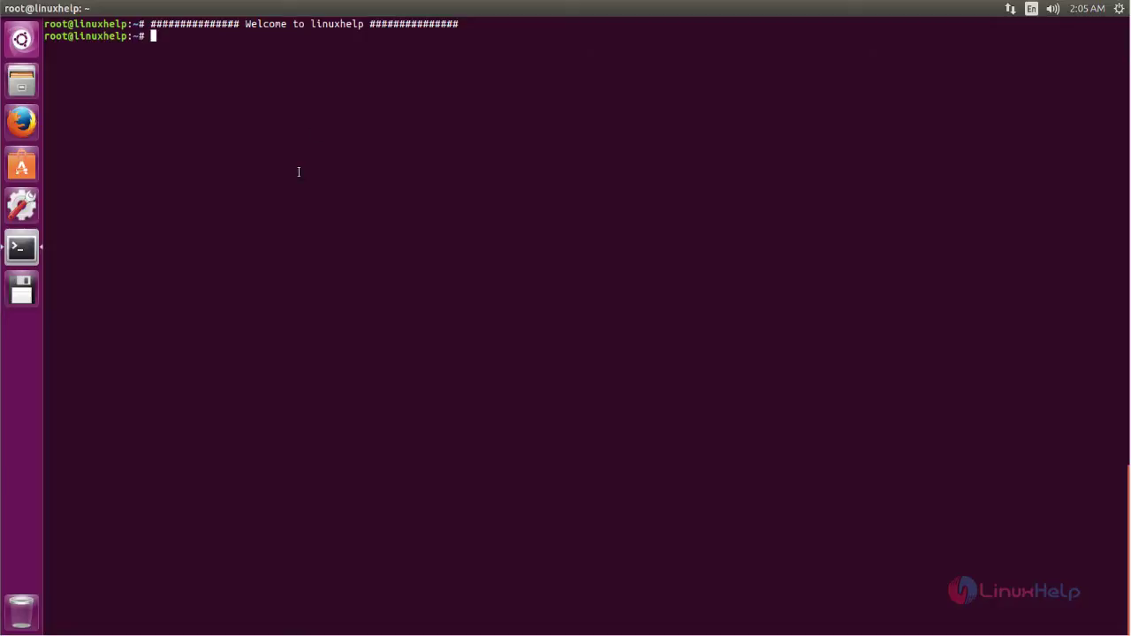
type("curl -sL https://deb.nodesource.com/setup_5.x | sudo -E bash -")
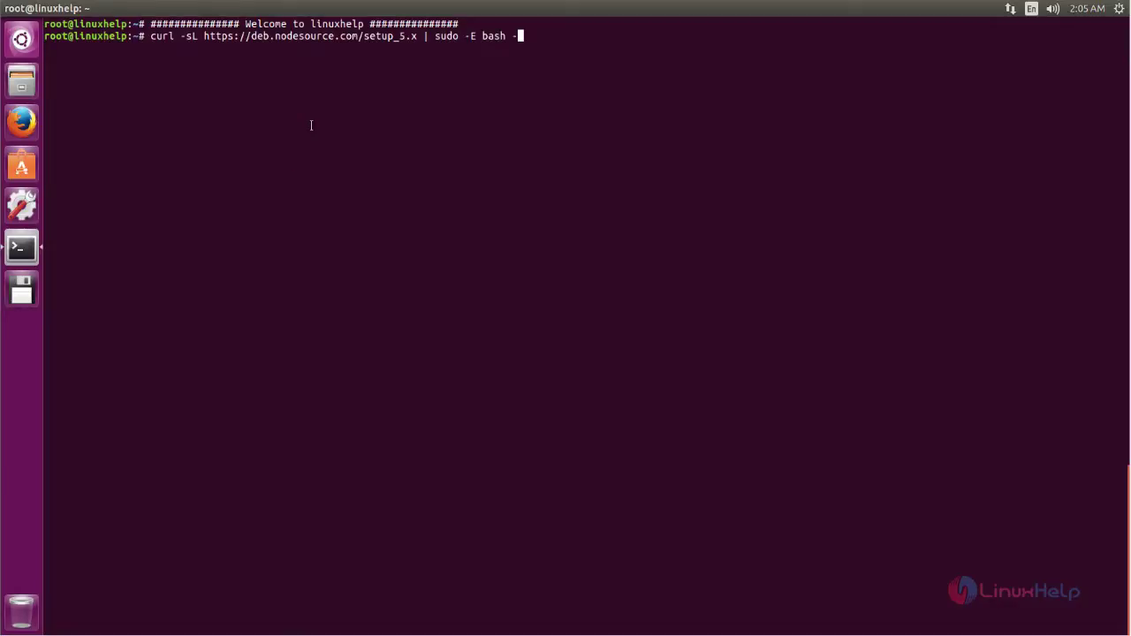
key("Return")
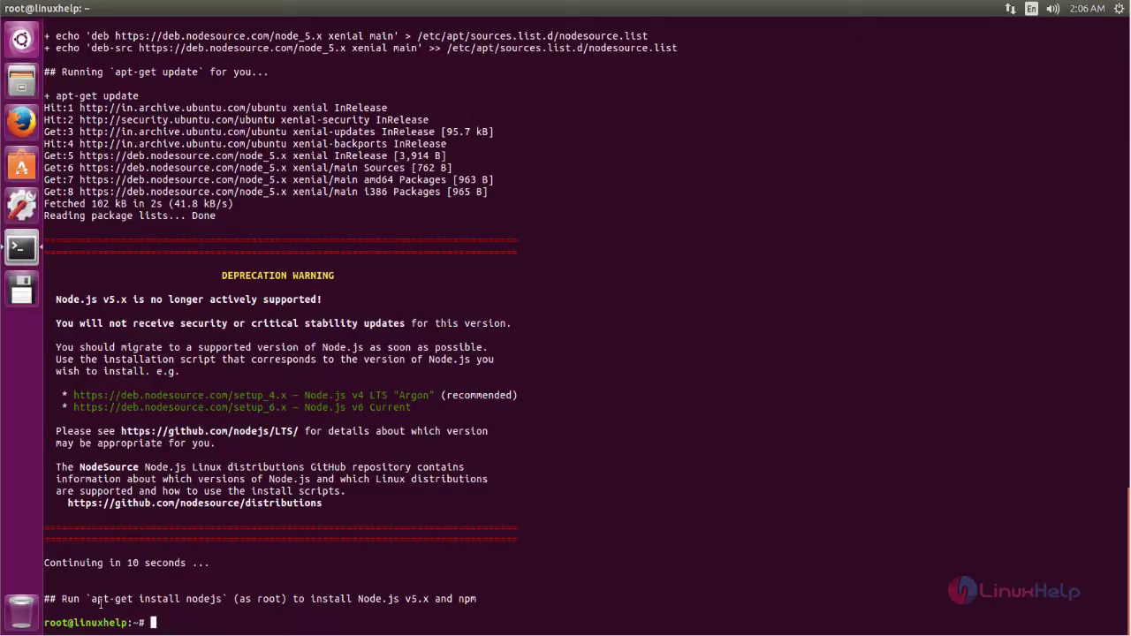
Step: Install Node.js with the suggested command apt-get install nodejs and accept the package installation with y
left_click_drag(91, 600, 221, 600)
middle_click(222, 600)
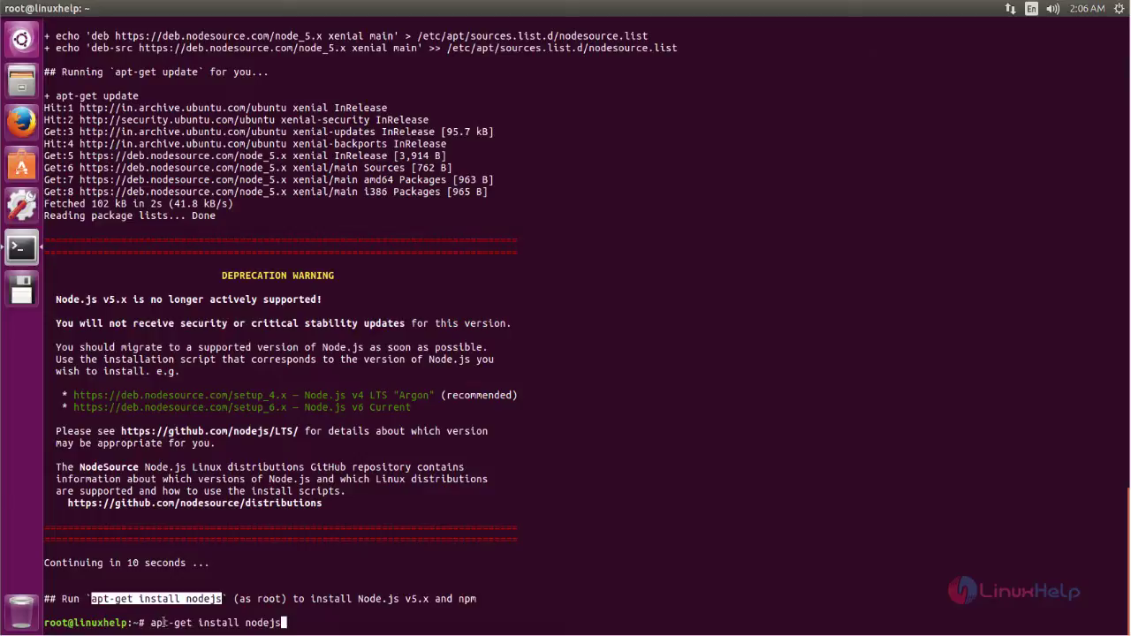
left_click(364, 608)
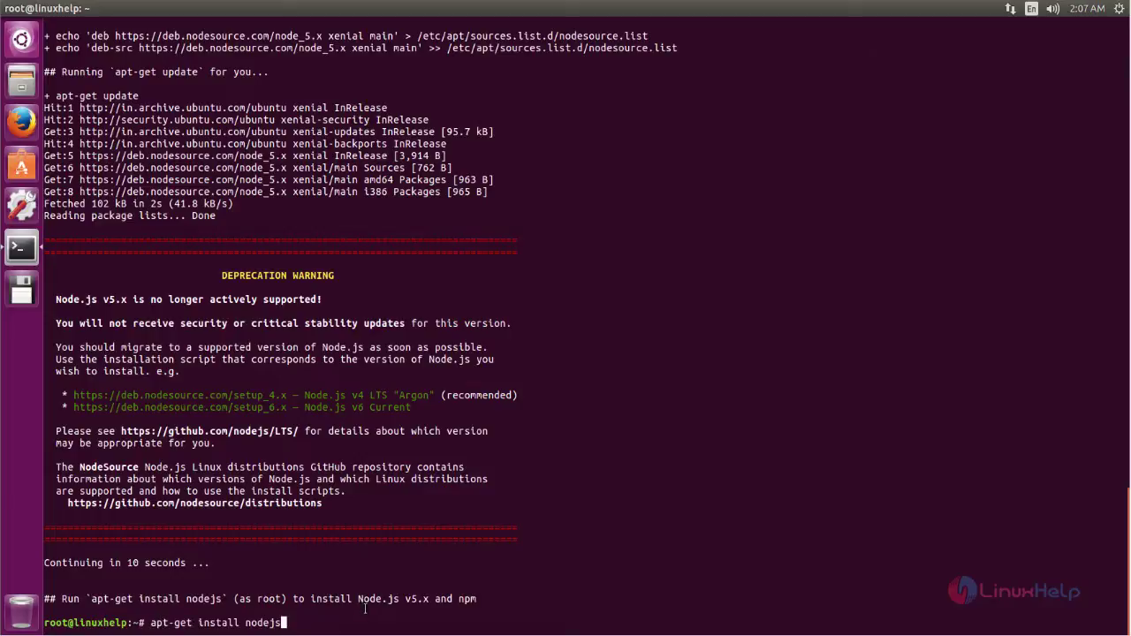
key("Return")
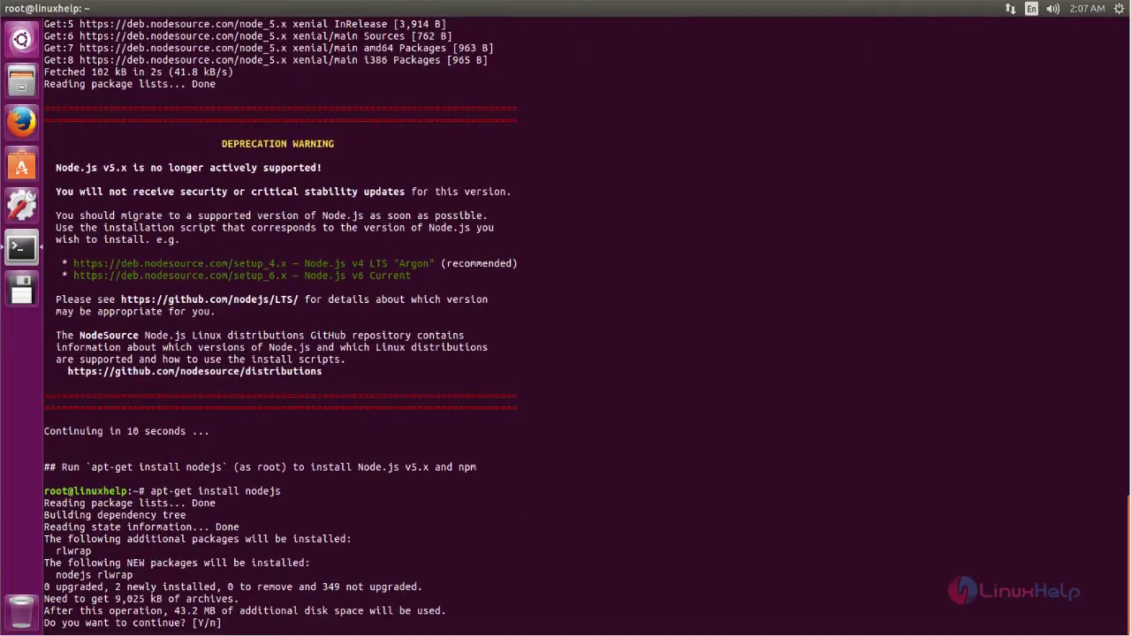
type("y")
key("Return")
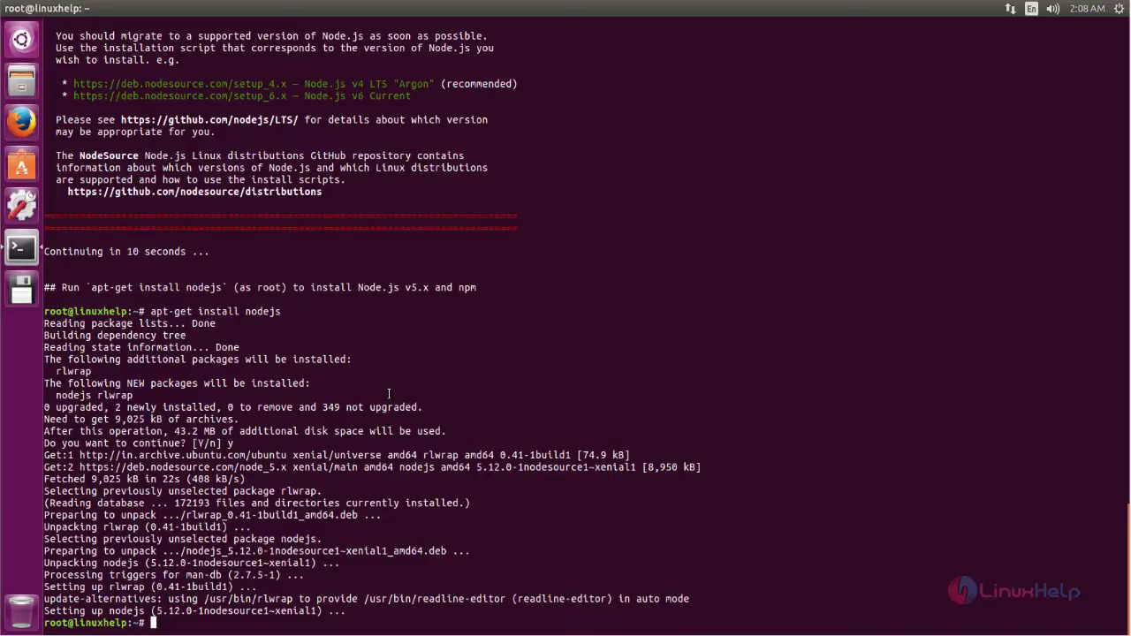
Step: Install Cloud Commander globally with npm i cloudcmd -g and start its server with cloudcmd
type("npm i cloudcmd -g")
key("Return")
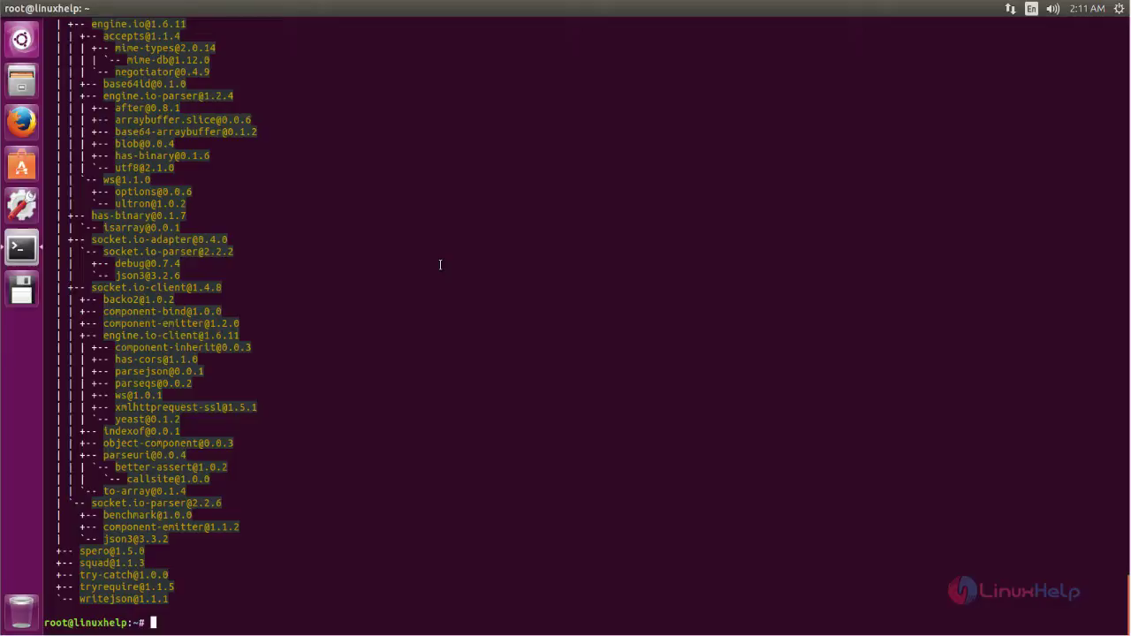
type("cloudcmd")
key("Return")
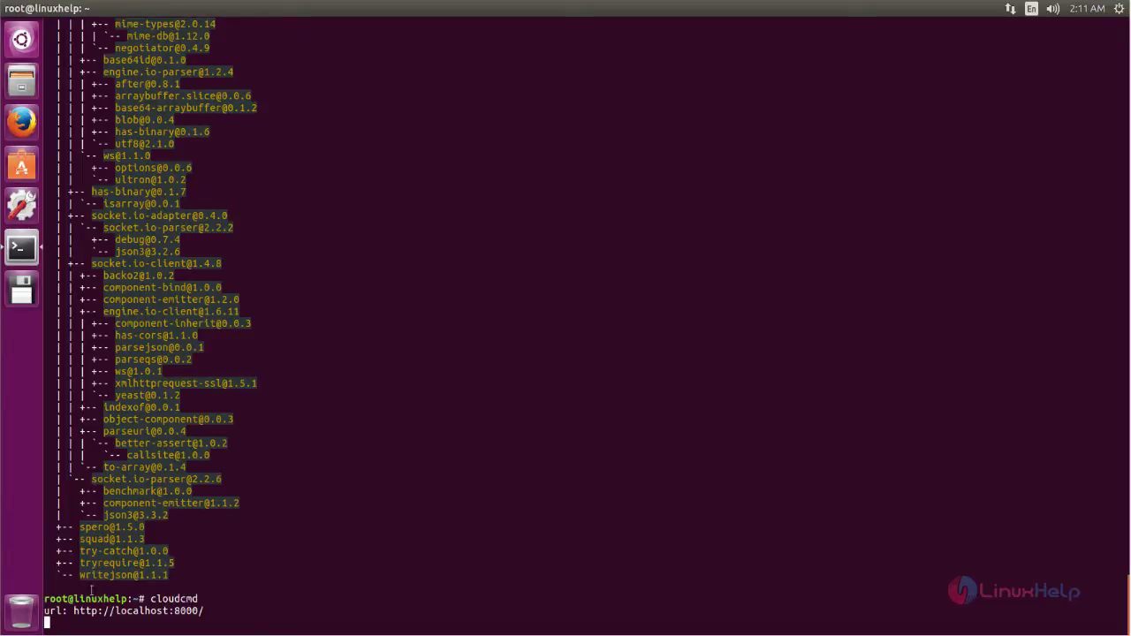
left_click_drag(71, 610, 186, 620)
right_click(186, 619)
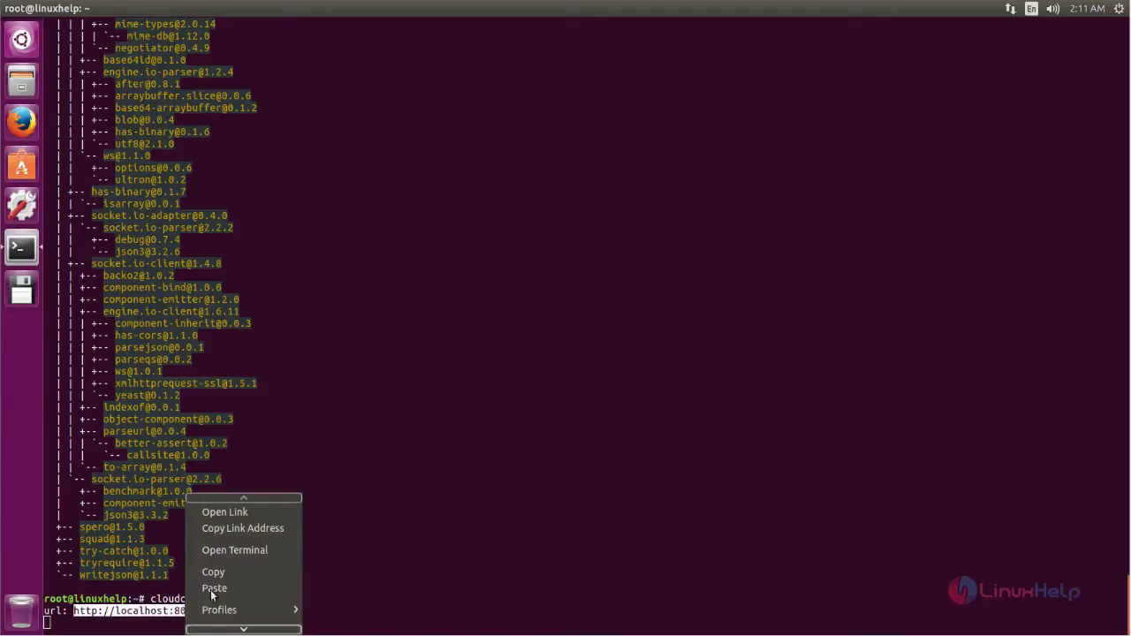
left_click(228, 573)
left_click(234, 575)
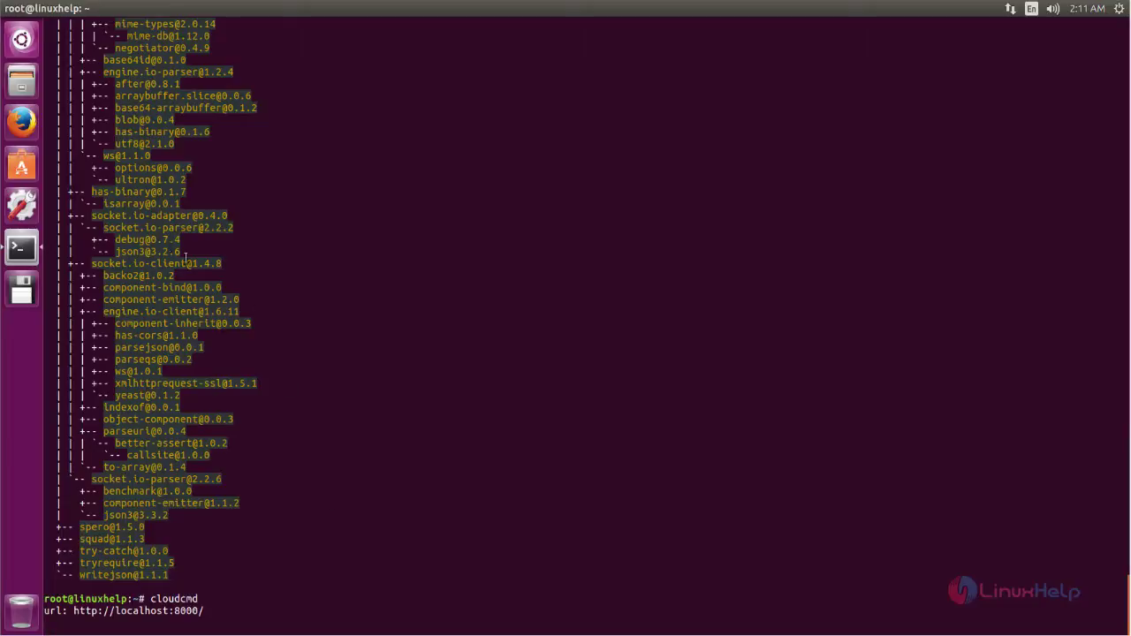
left_click(24, 123)
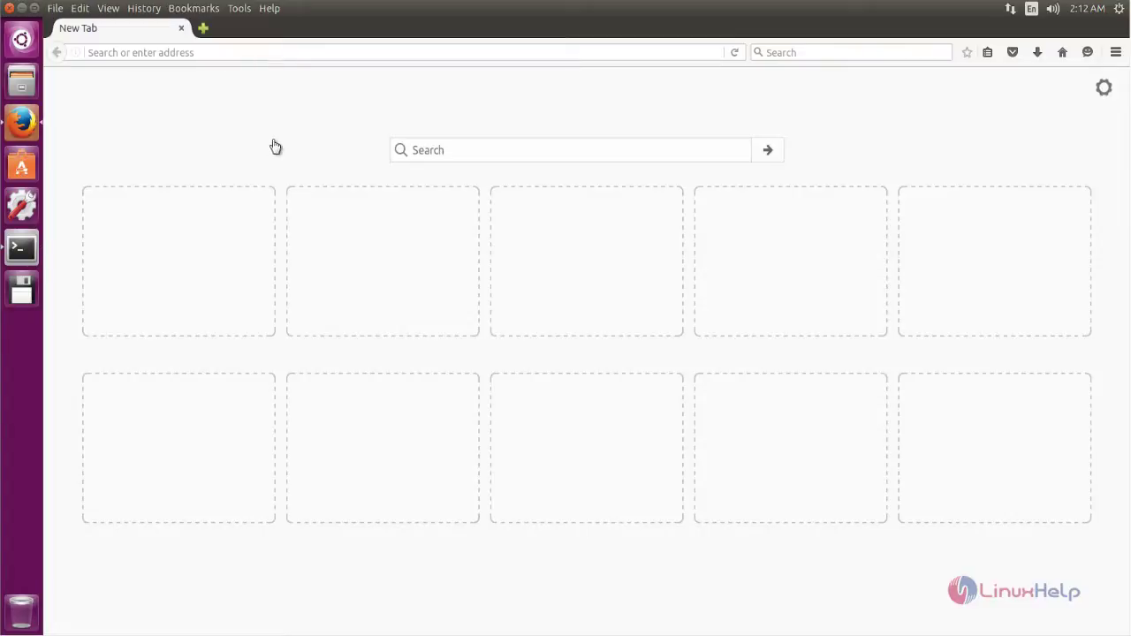
right_click(203, 54)
left_click(220, 113)
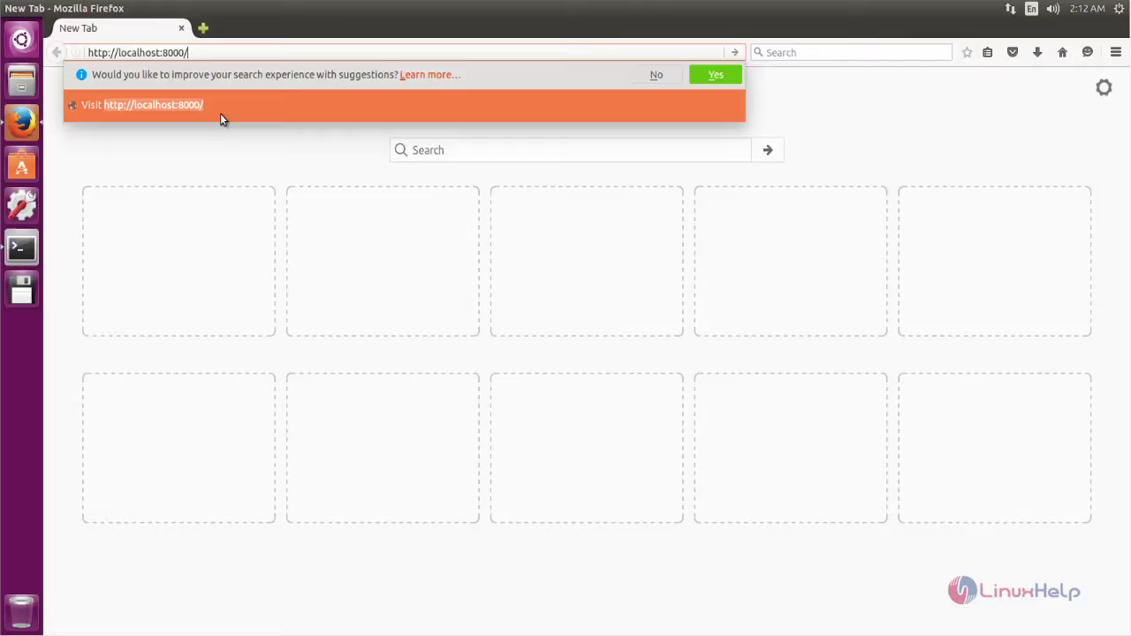
left_click(220, 113)
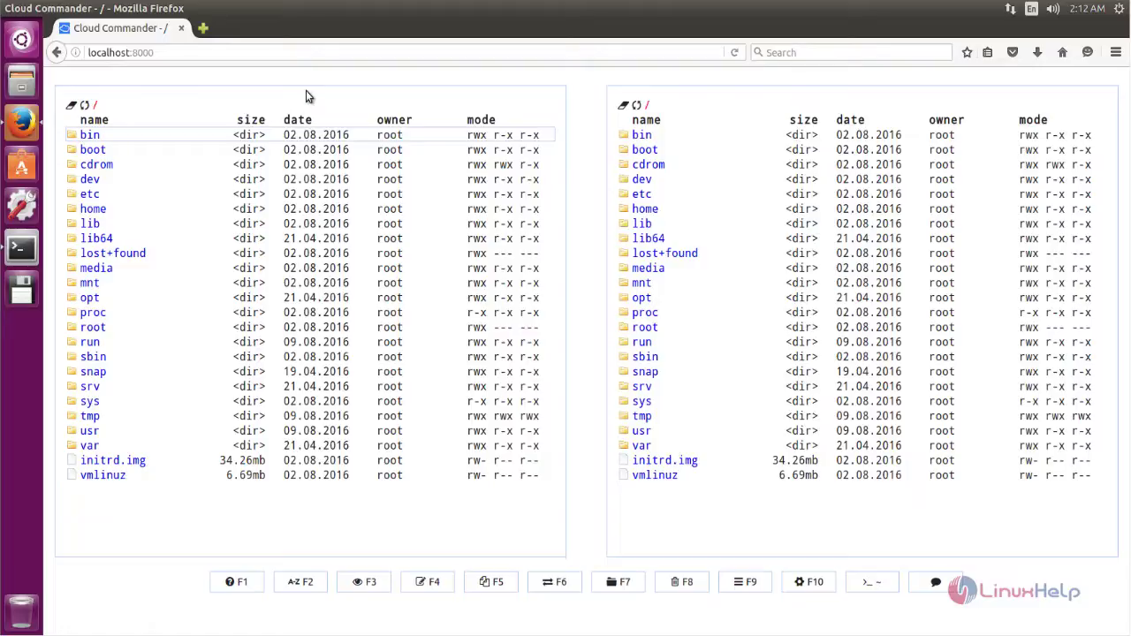
Step: Look through the contents of the boot folder and return to the root directory
mouse_move(283, 18)
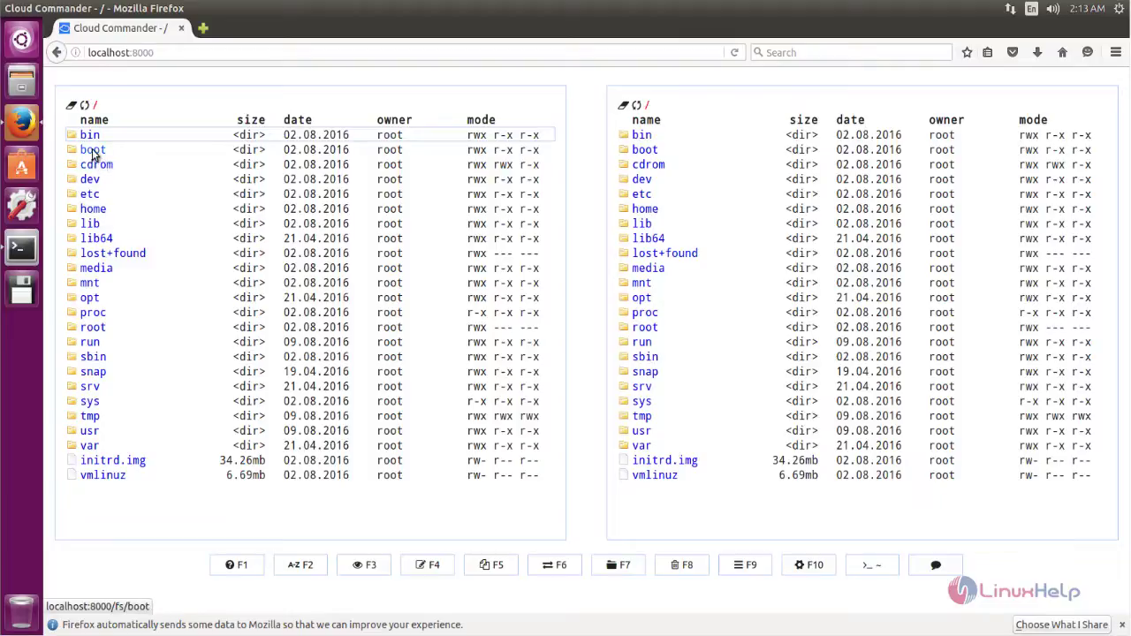
double_click(92, 149)
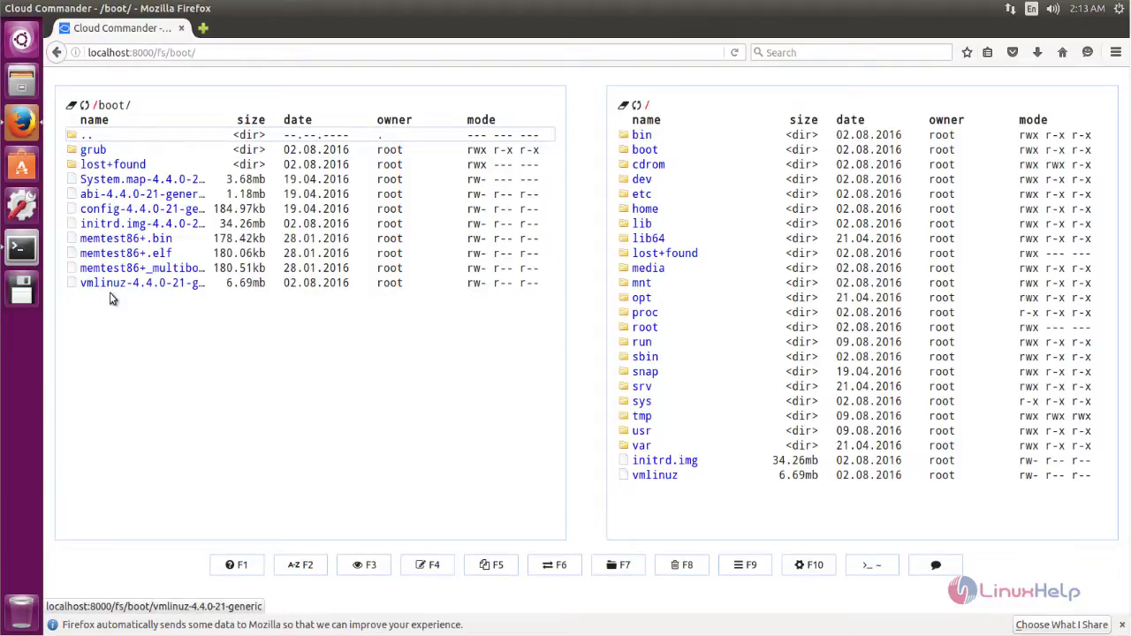
double_click(86, 137)
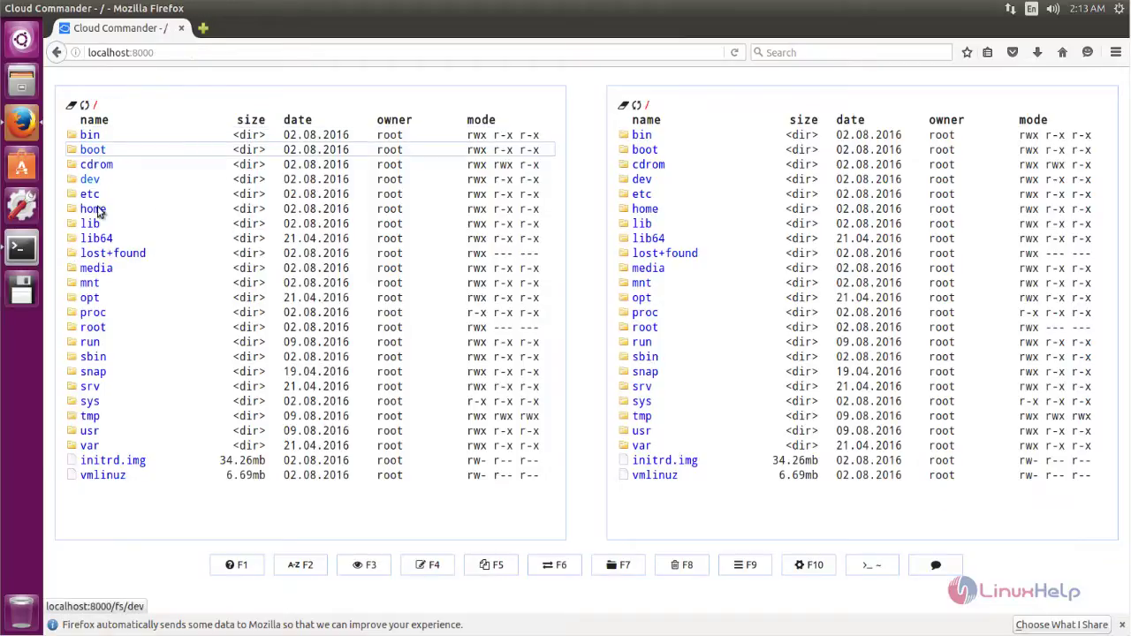
Step: Go to /etc/apt, view the full contents of sources.list in the file viewer, and close it
double_click(92, 193)
double_click(96, 303)
left_click(91, 212)
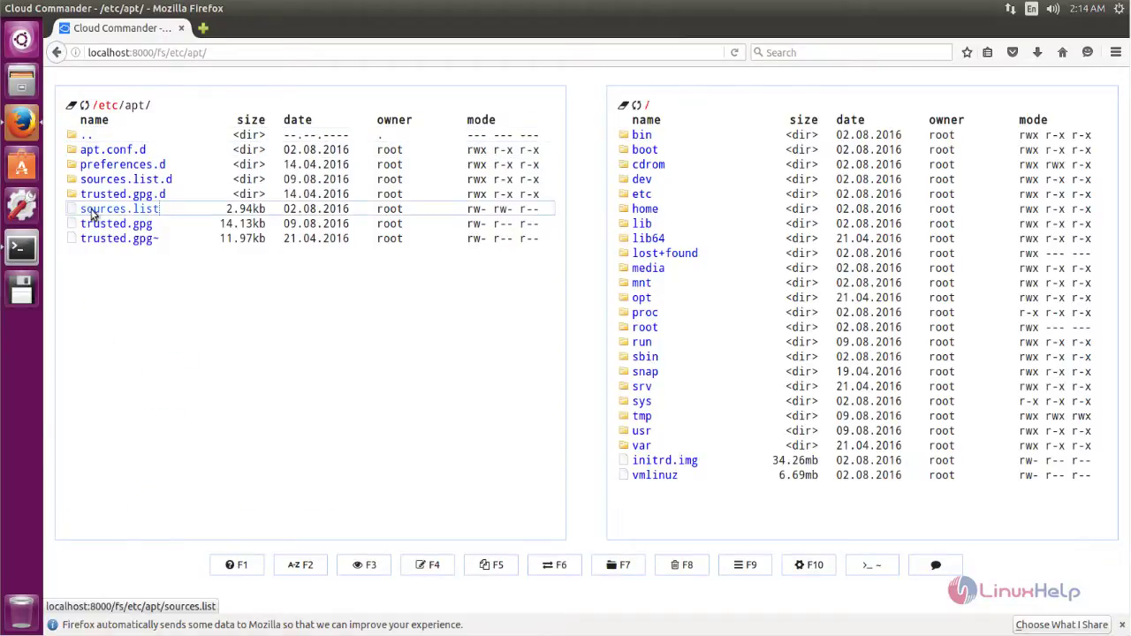
right_click(93, 212)
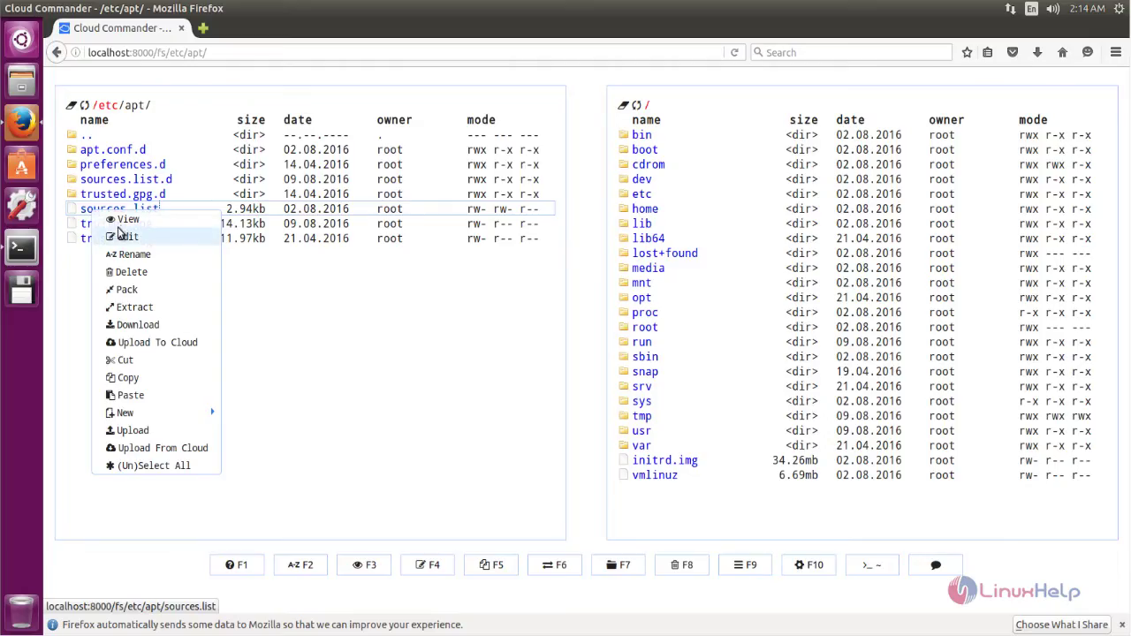
left_click(124, 220)
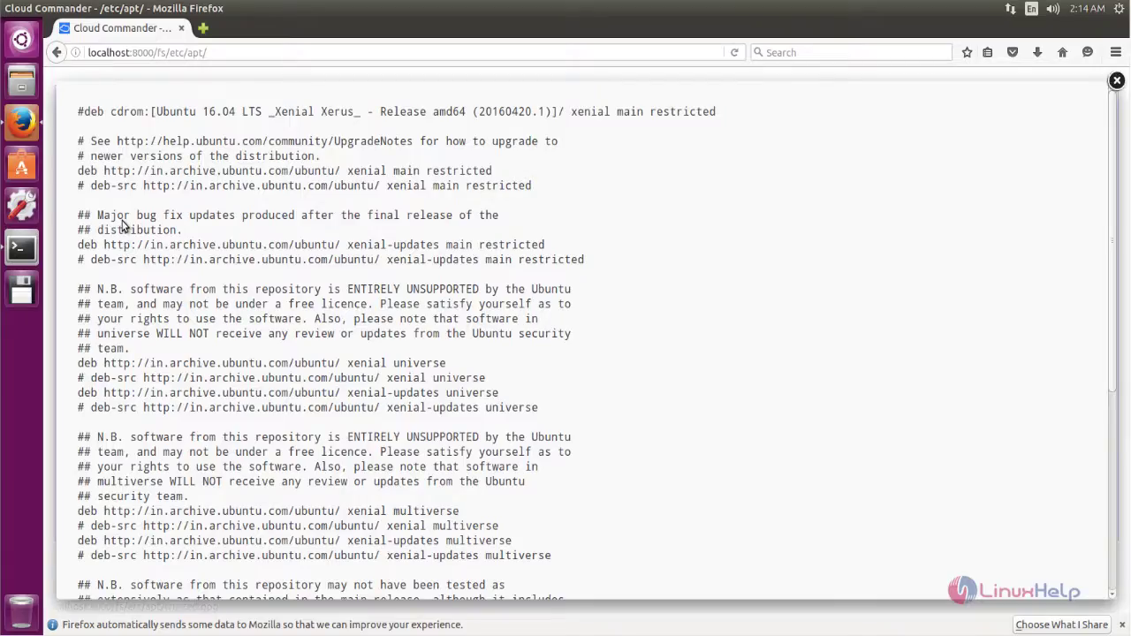
scroll(138, 220, "down", 5)
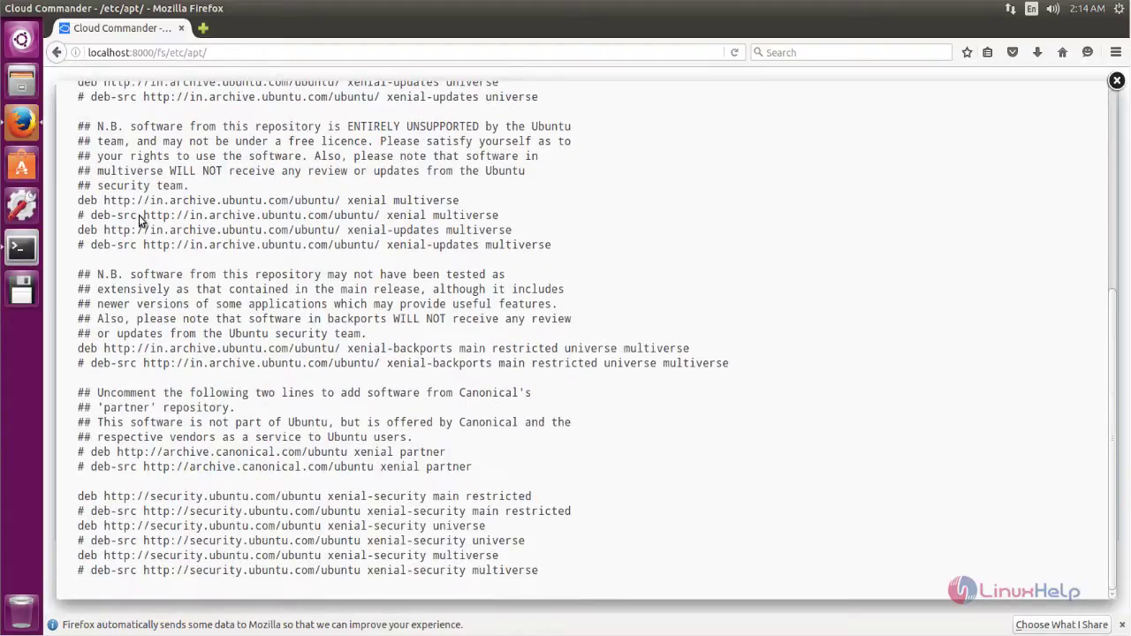
scroll(138, 219, "up", 5)
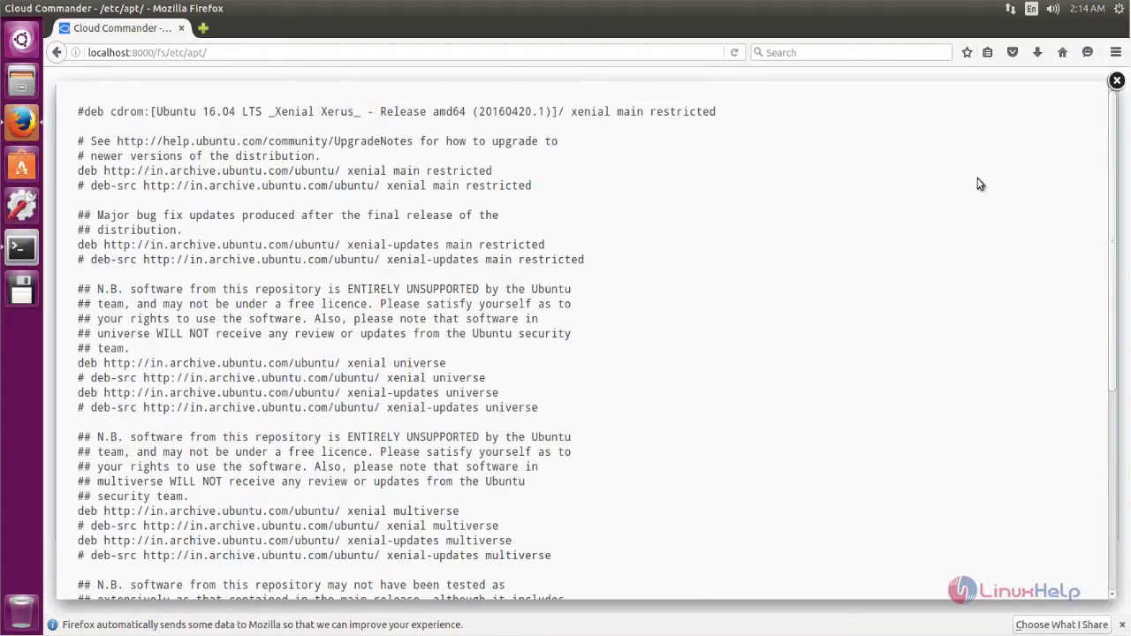
left_click(1116, 81)
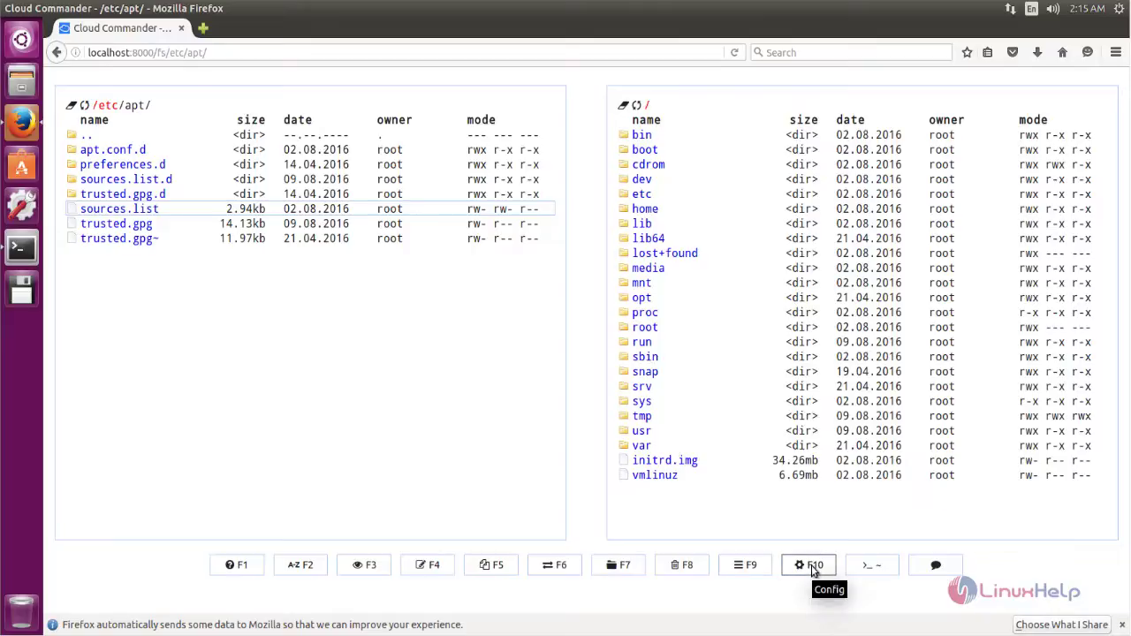
Step: Open the Cloud Commander console, list the home directory with ls, and change into the Desktop folder
left_click(878, 572)
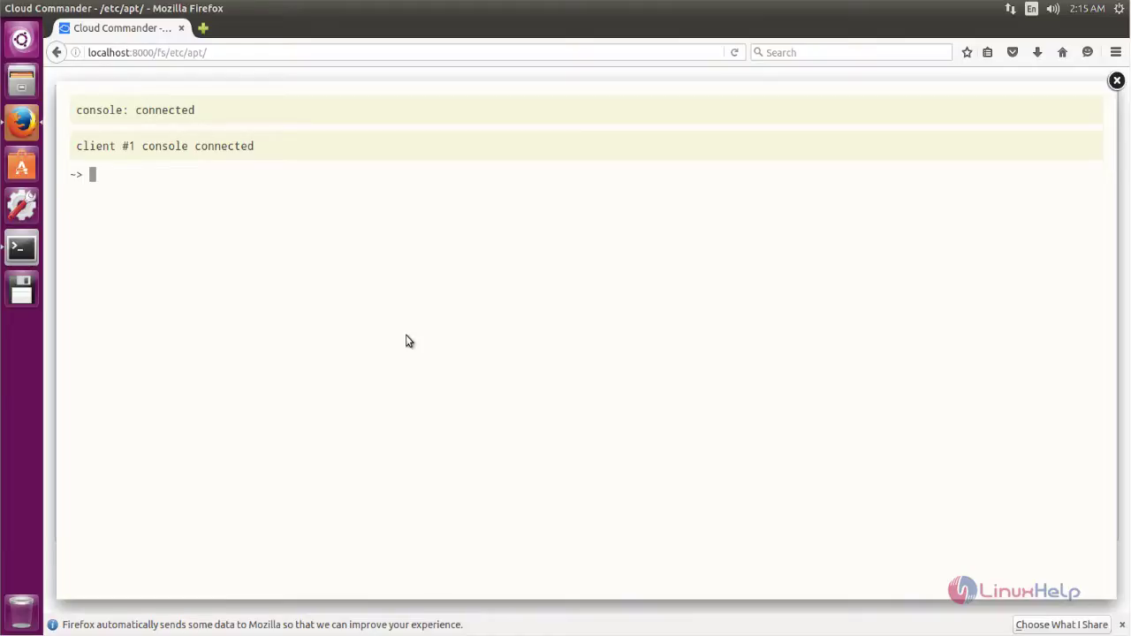
type("ls")
key("Return")
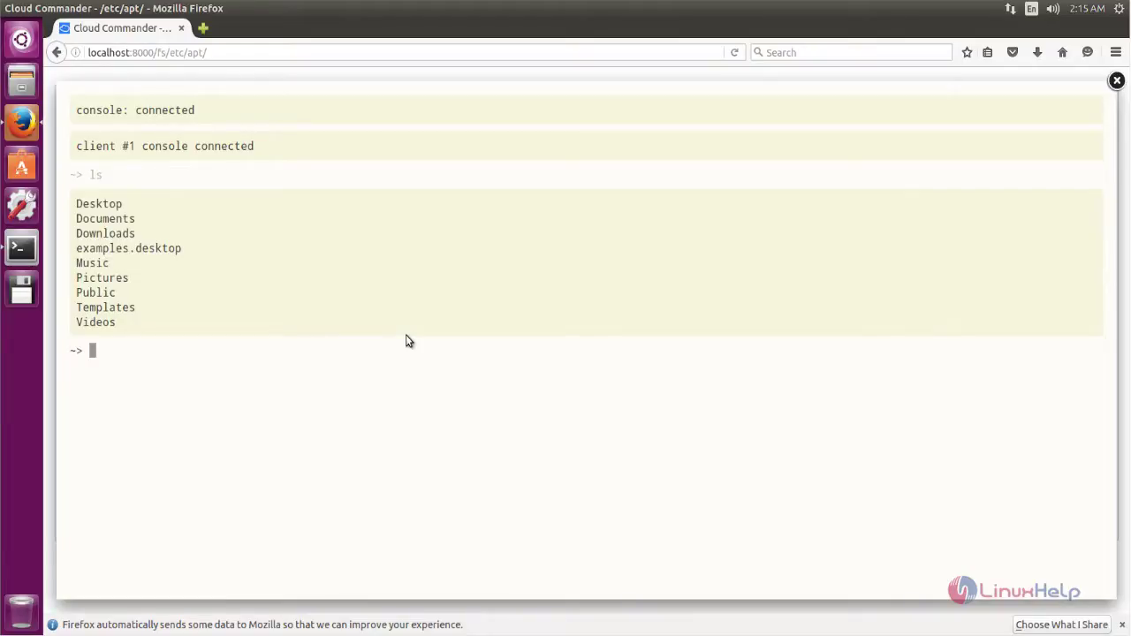
type("cd Desktop")
key("Return")
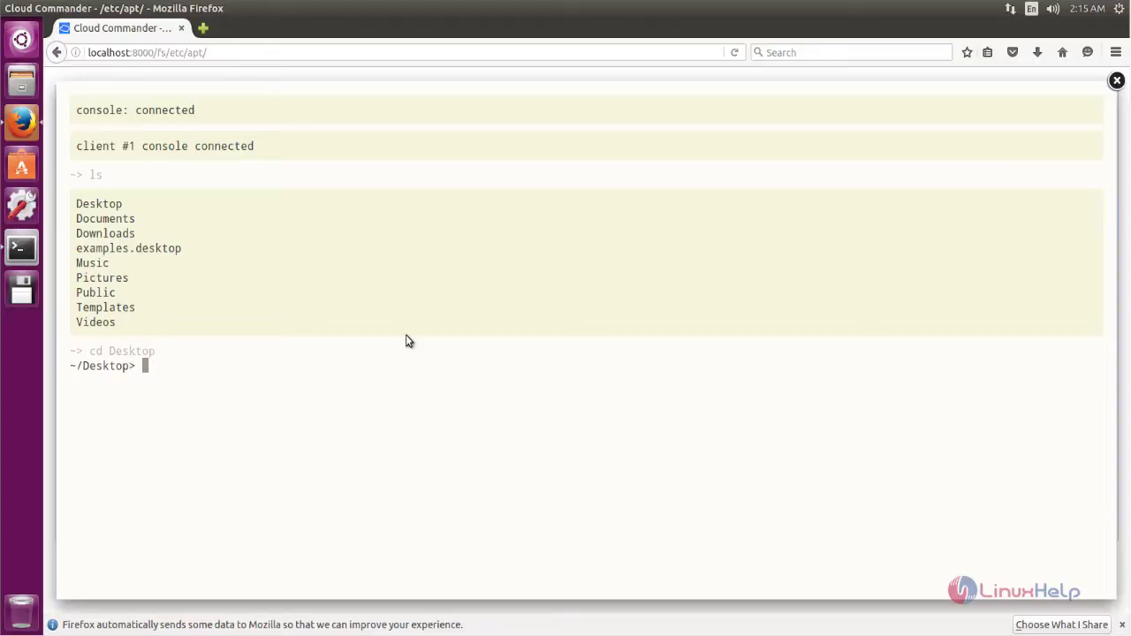
Step: Show the working directory with pwd and the network configuration with ifconfig, and close the console
type("pwd")
key("Return")
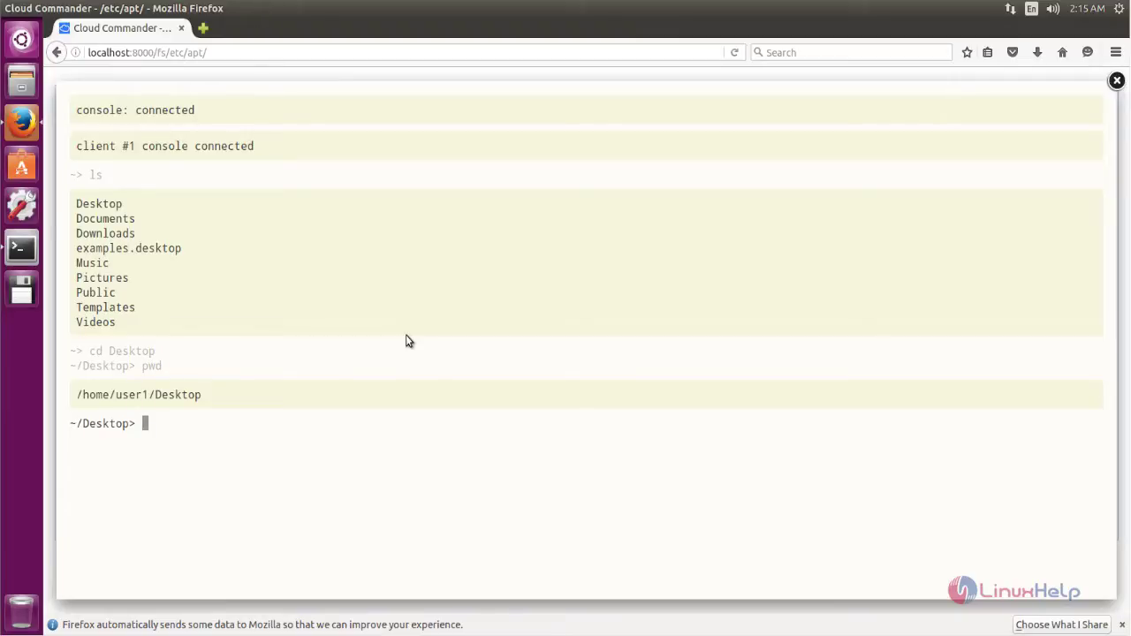
type("ifconfig")
key("Return")
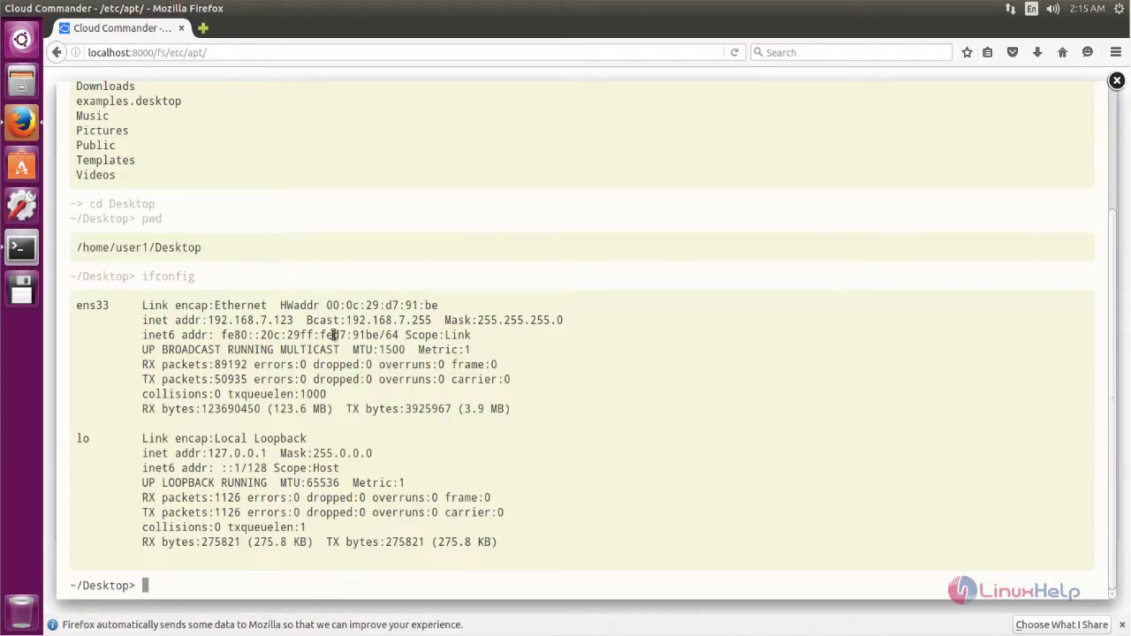
key("Escape")
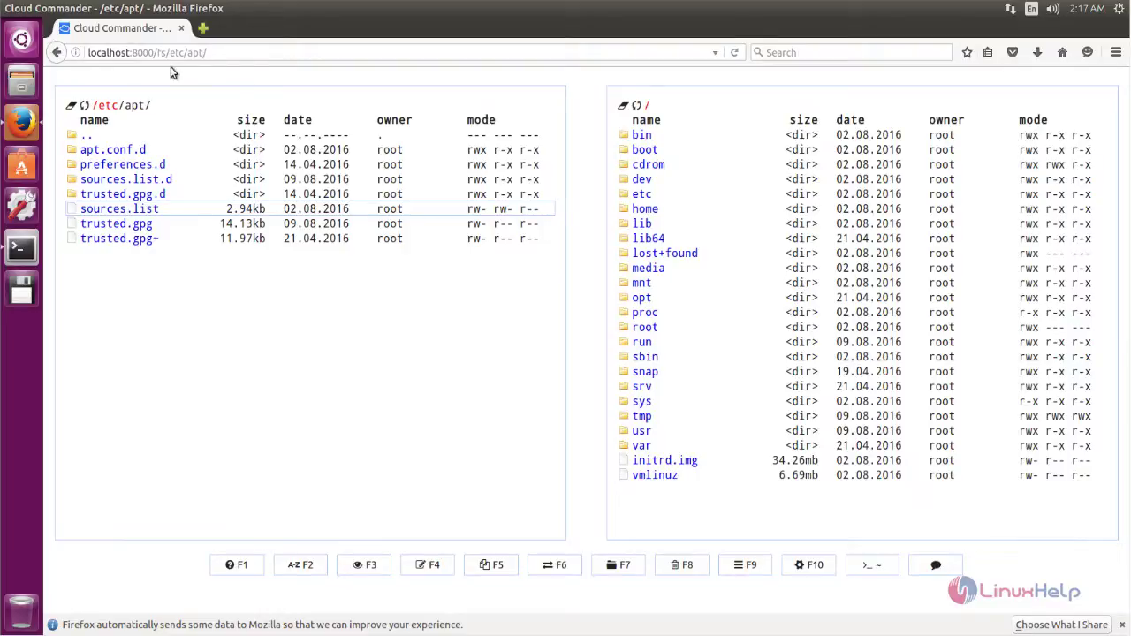
Step: Examine the upload option for /etc/apt, browse File System in the file chooser, and cancel without selecting a file
right_click(361, 348)
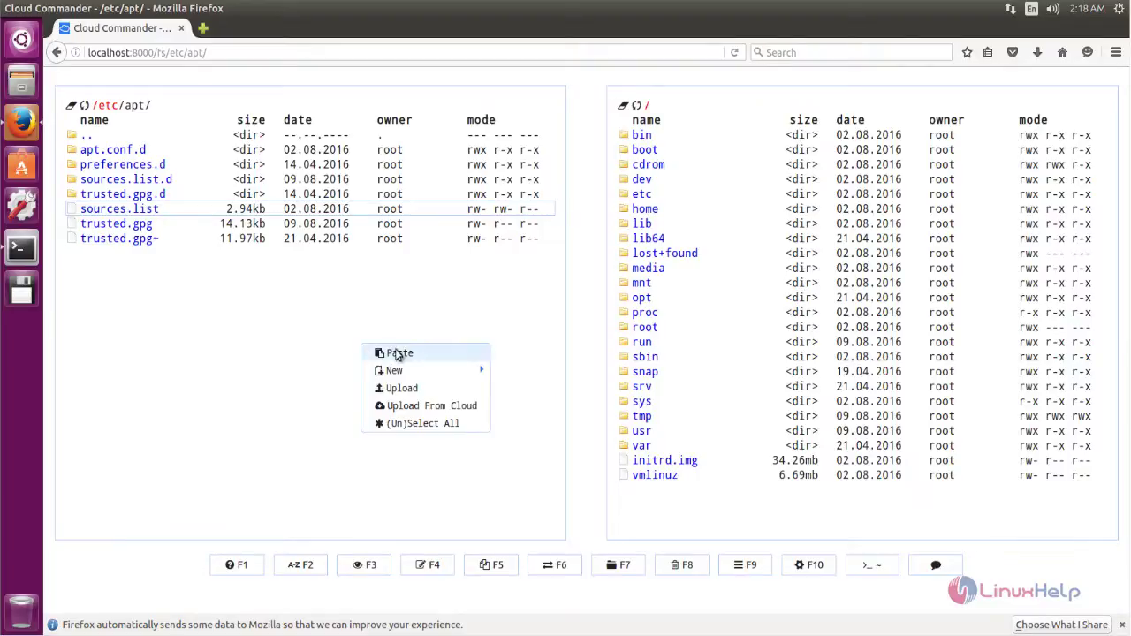
left_click(420, 389)
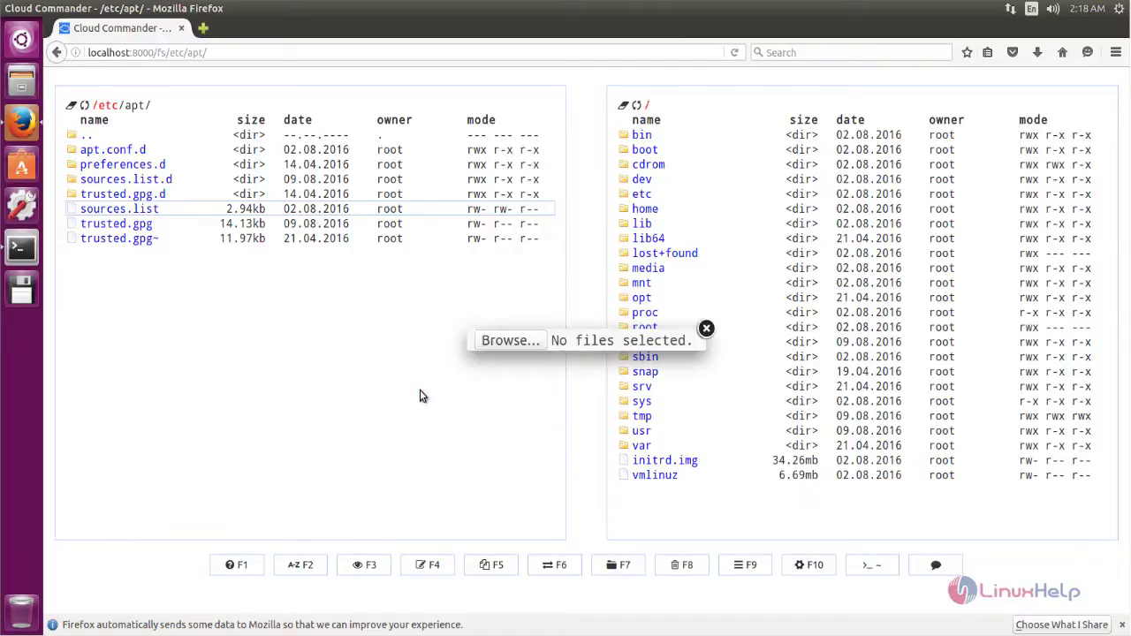
left_click(525, 344)
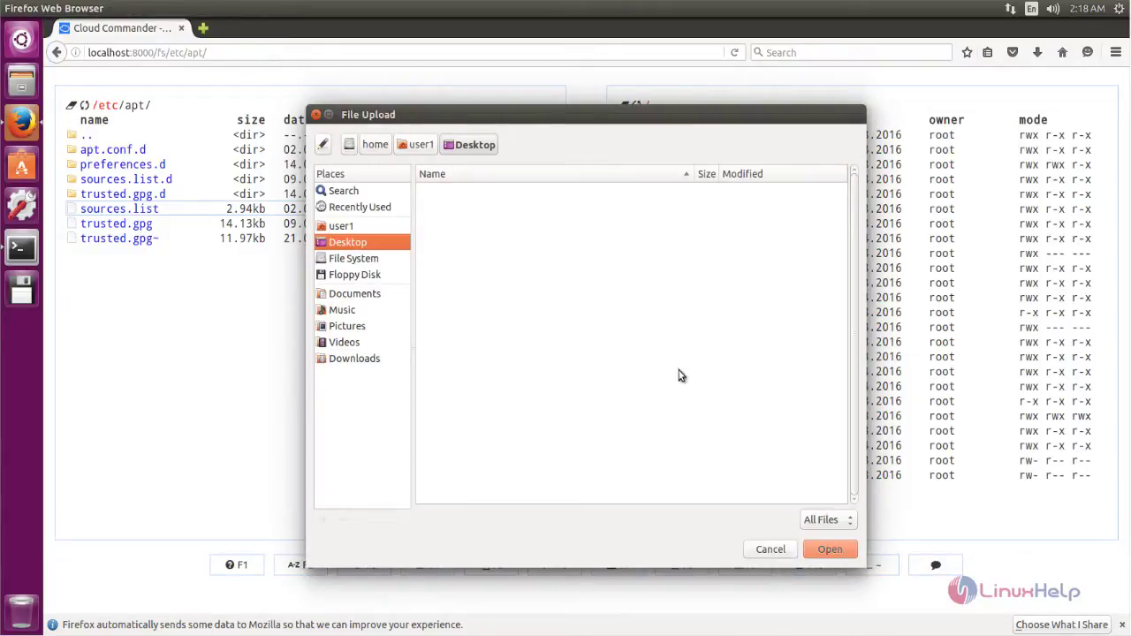
left_click(354, 258)
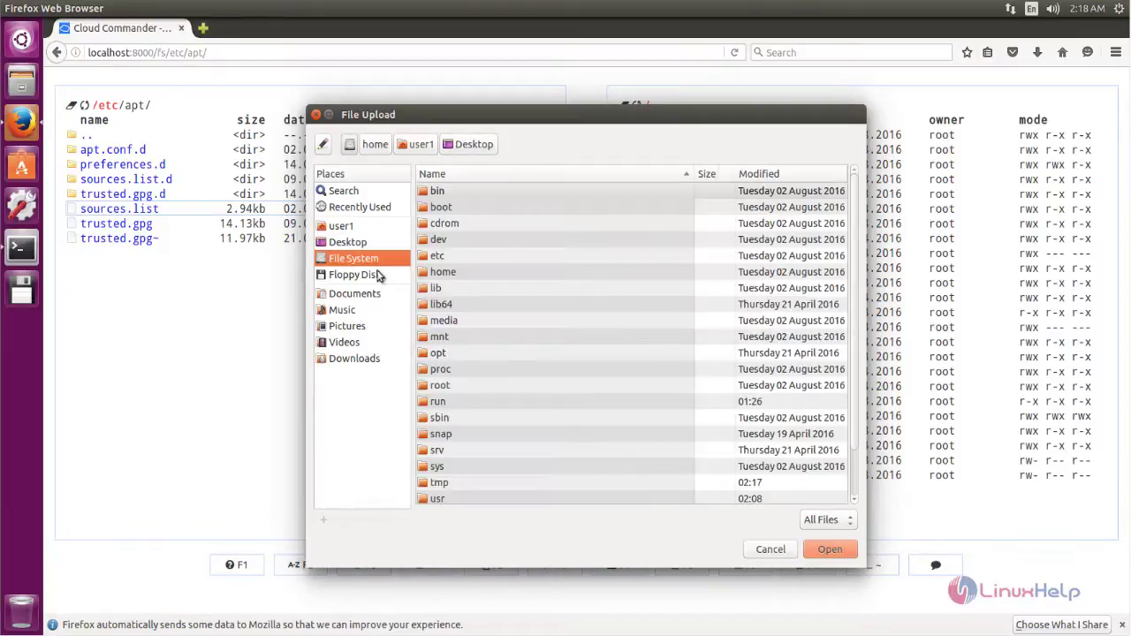
left_click(774, 558)
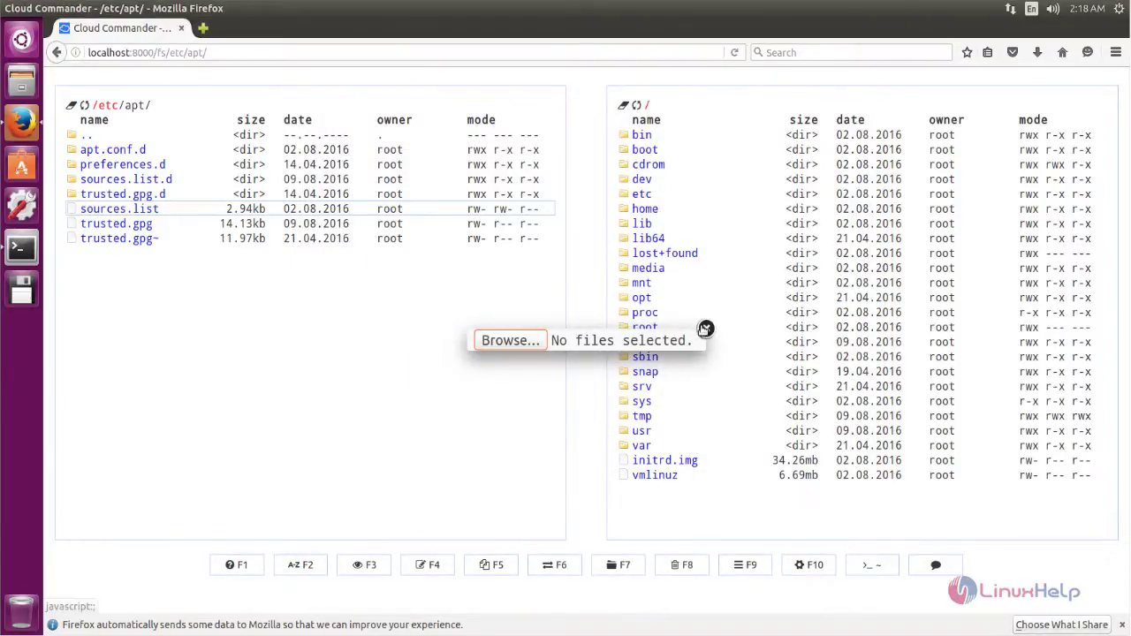
left_click(707, 334)
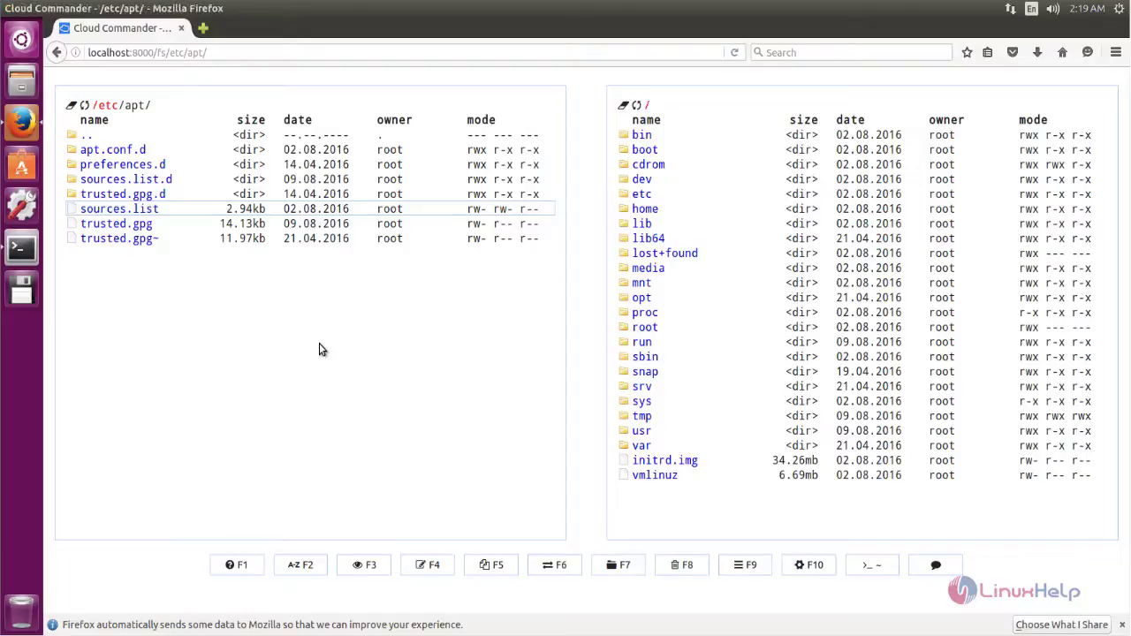